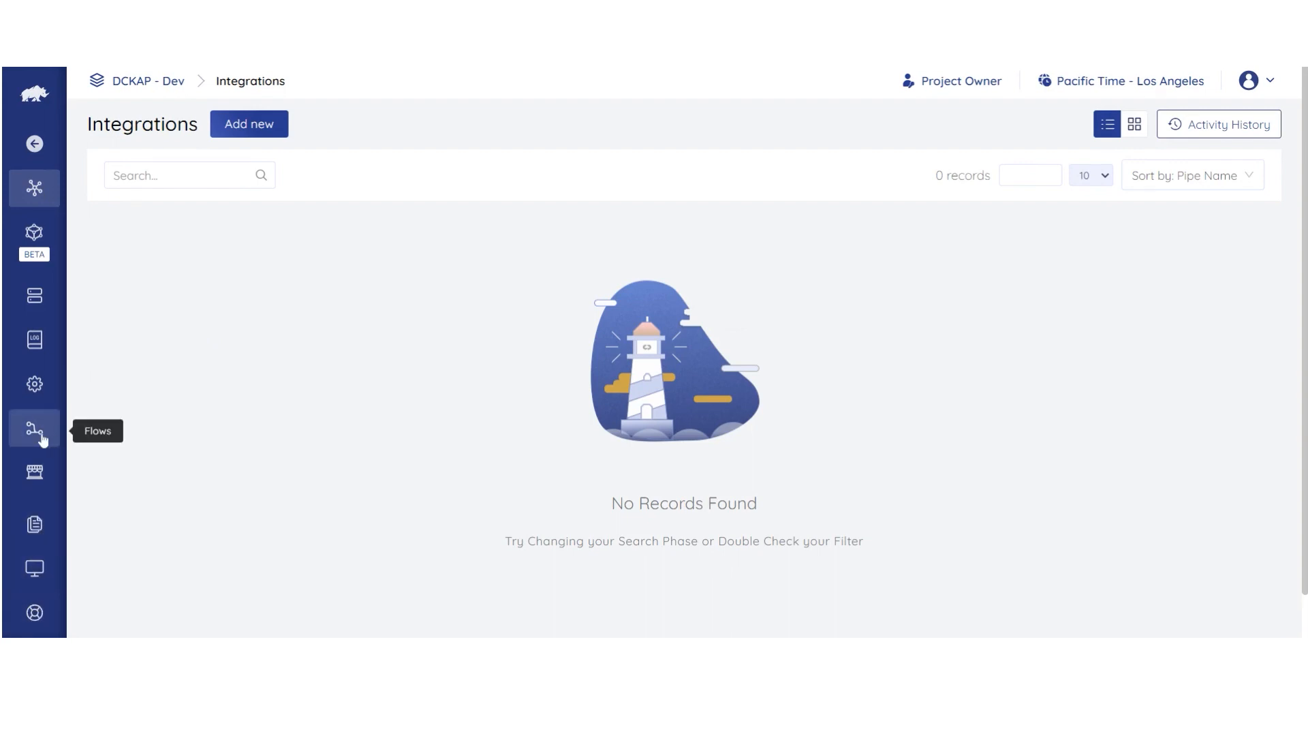
Step: From the empty Flows list, start a new Untitled Flow in the flow editor
left_click(35, 431)
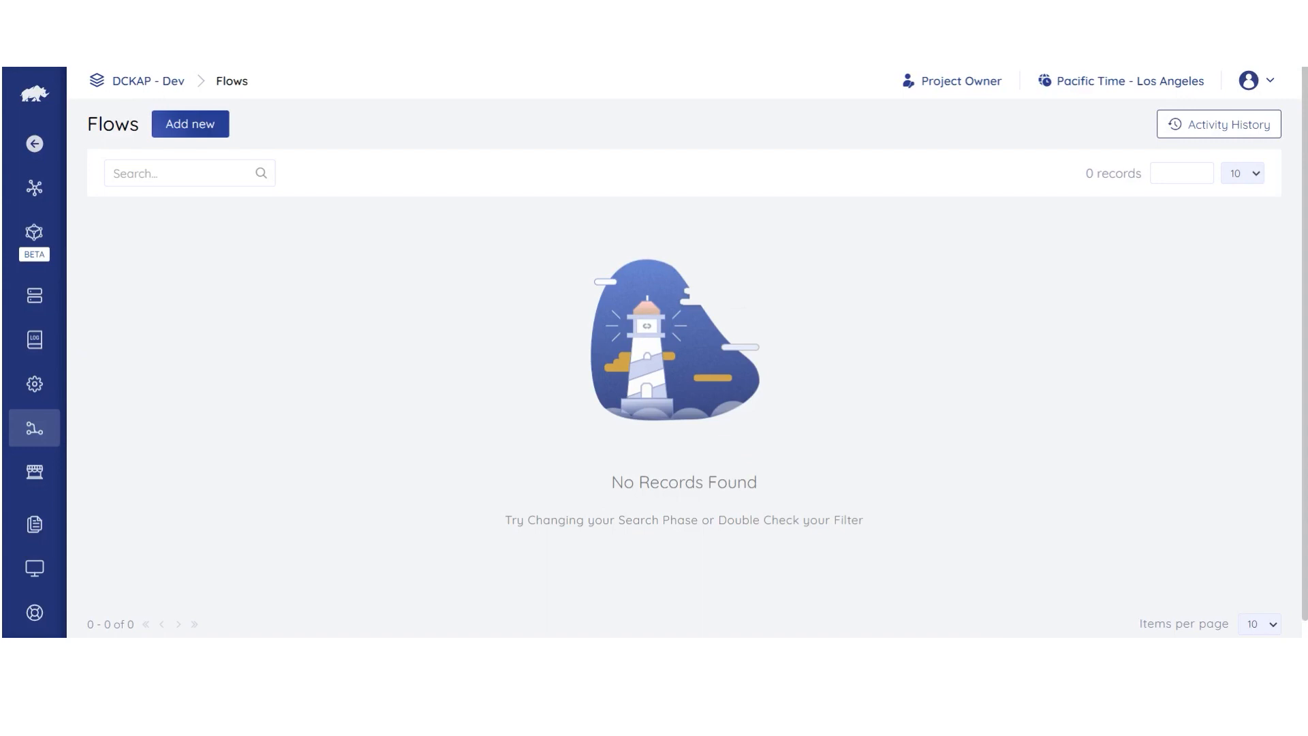
left_click(210, 132)
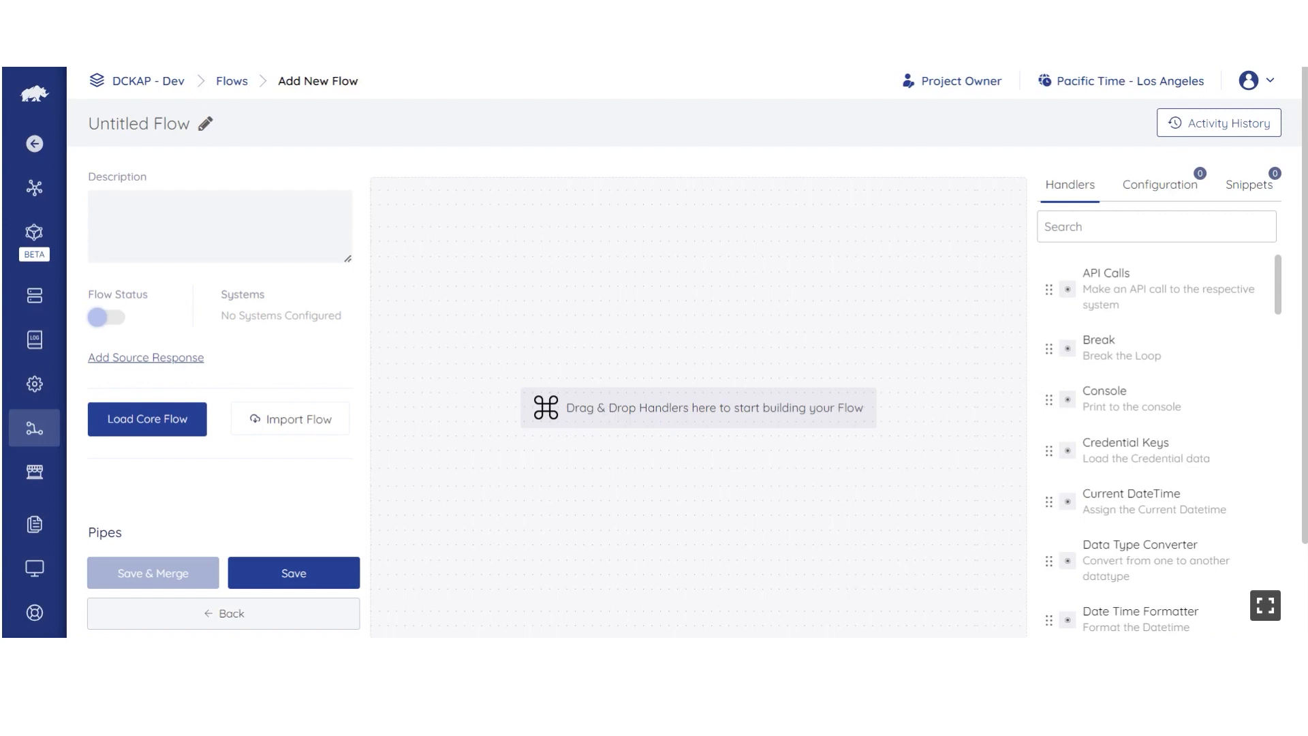
Step: Rename the flow to 'Message Flow', set description 'Message Flow', and turn Flow Status on
left_click(206, 127)
key("ctrl+a")
type("Message Flow")
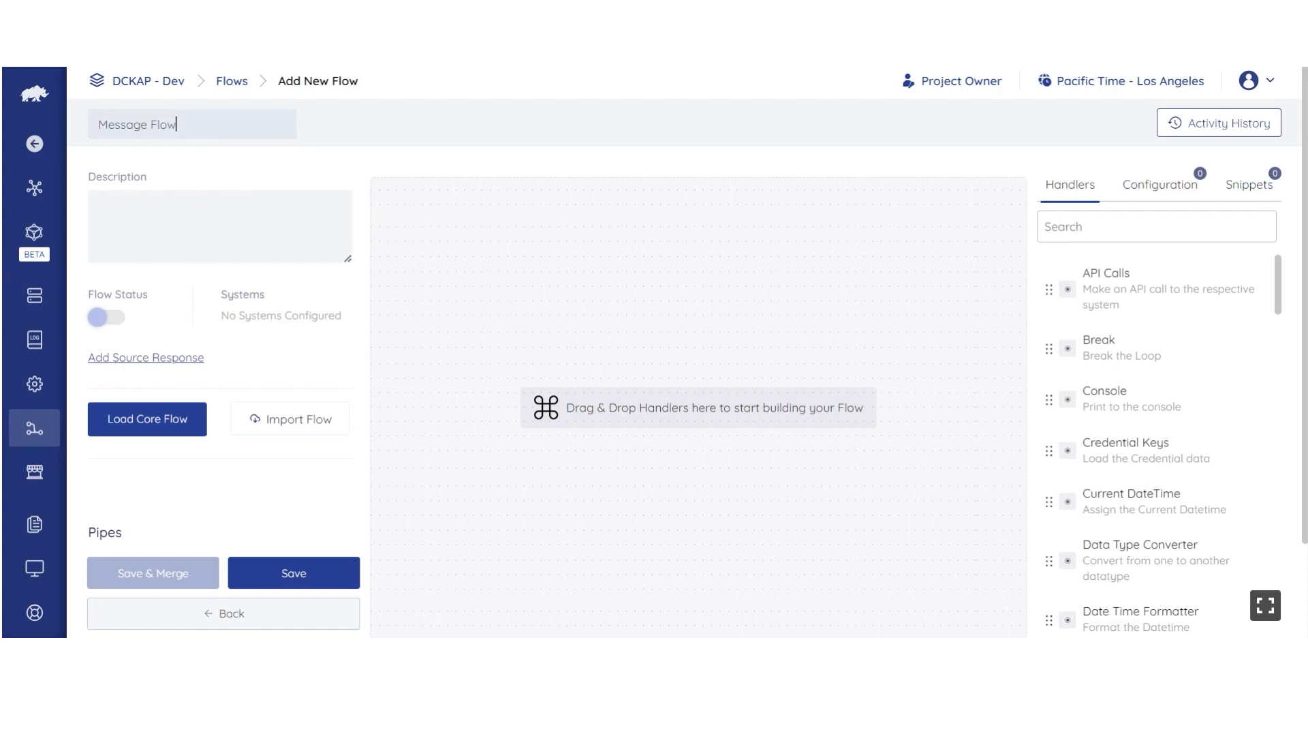
key("Return")
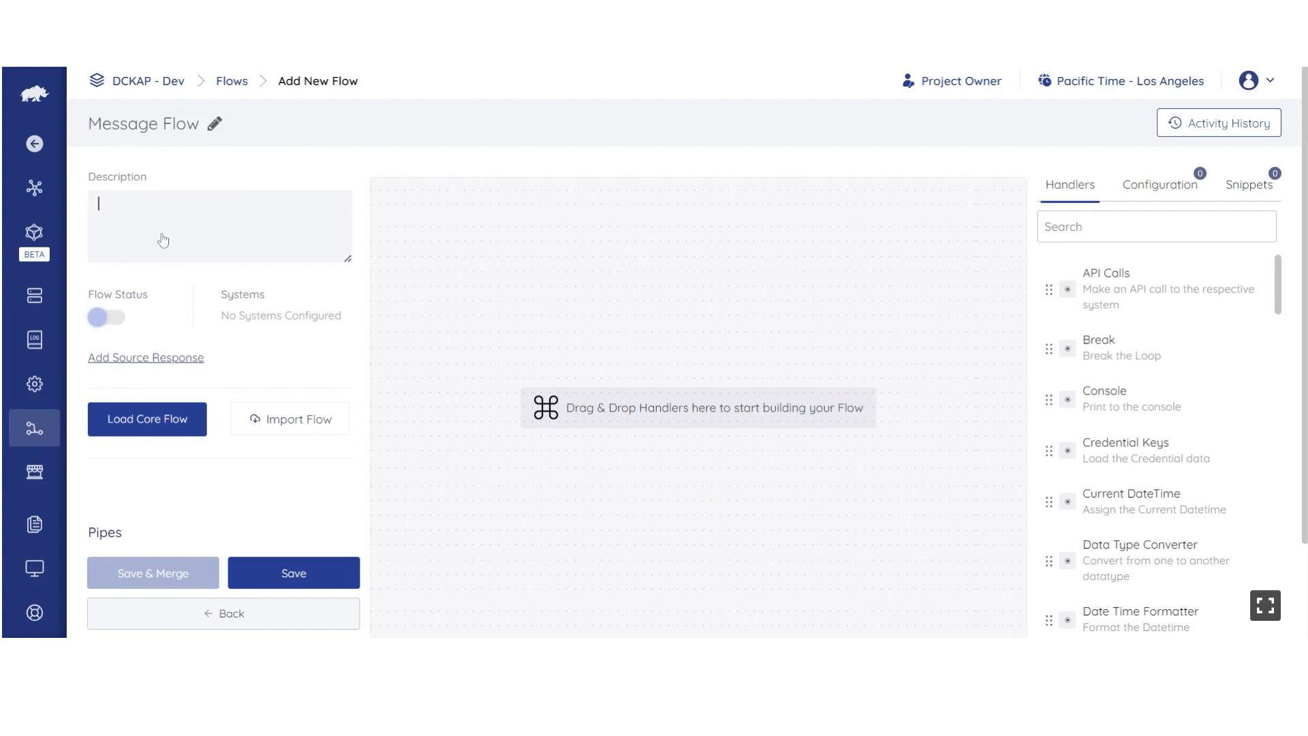
left_click(163, 240)
type("Message Flow")
left_click(122, 328)
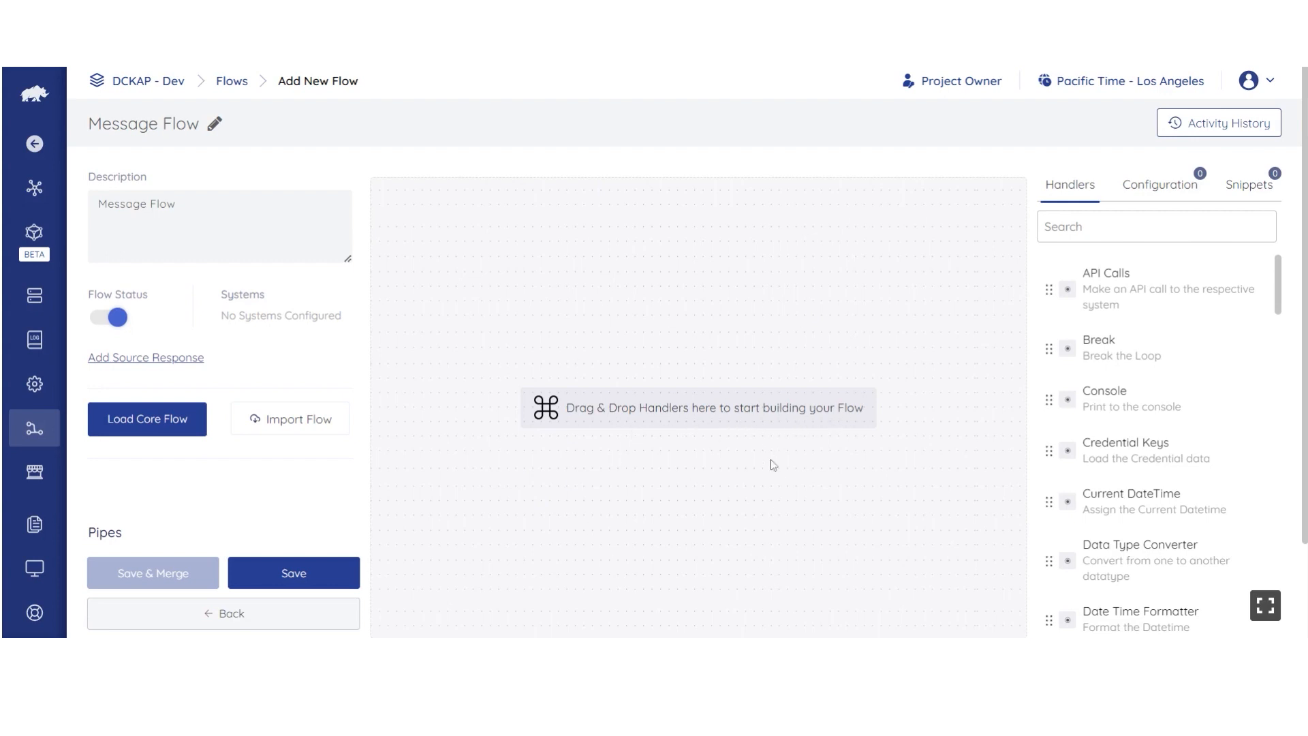
Step: Search the handlers for 'console' and place the Console handler as step 1 of the flow
scroll(1151, 354, "down", 5)
scroll(1153, 355, "up", 5)
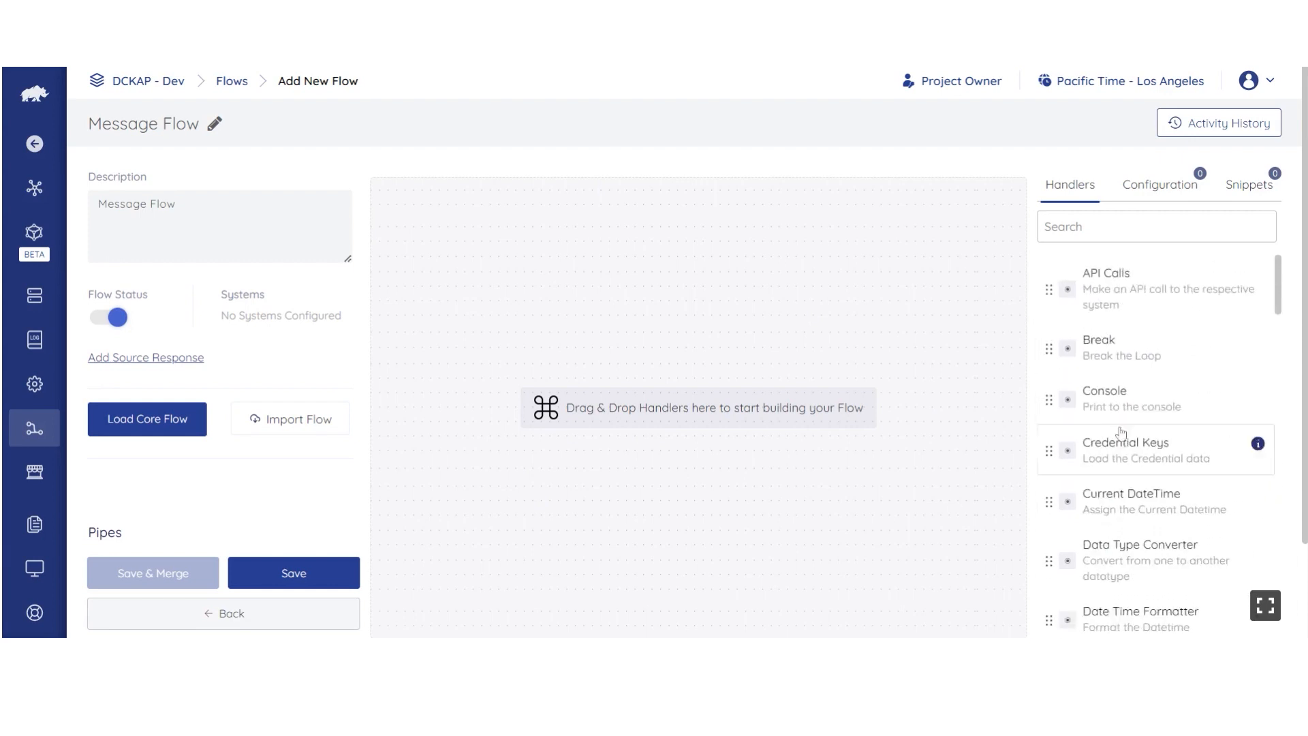
type("console")
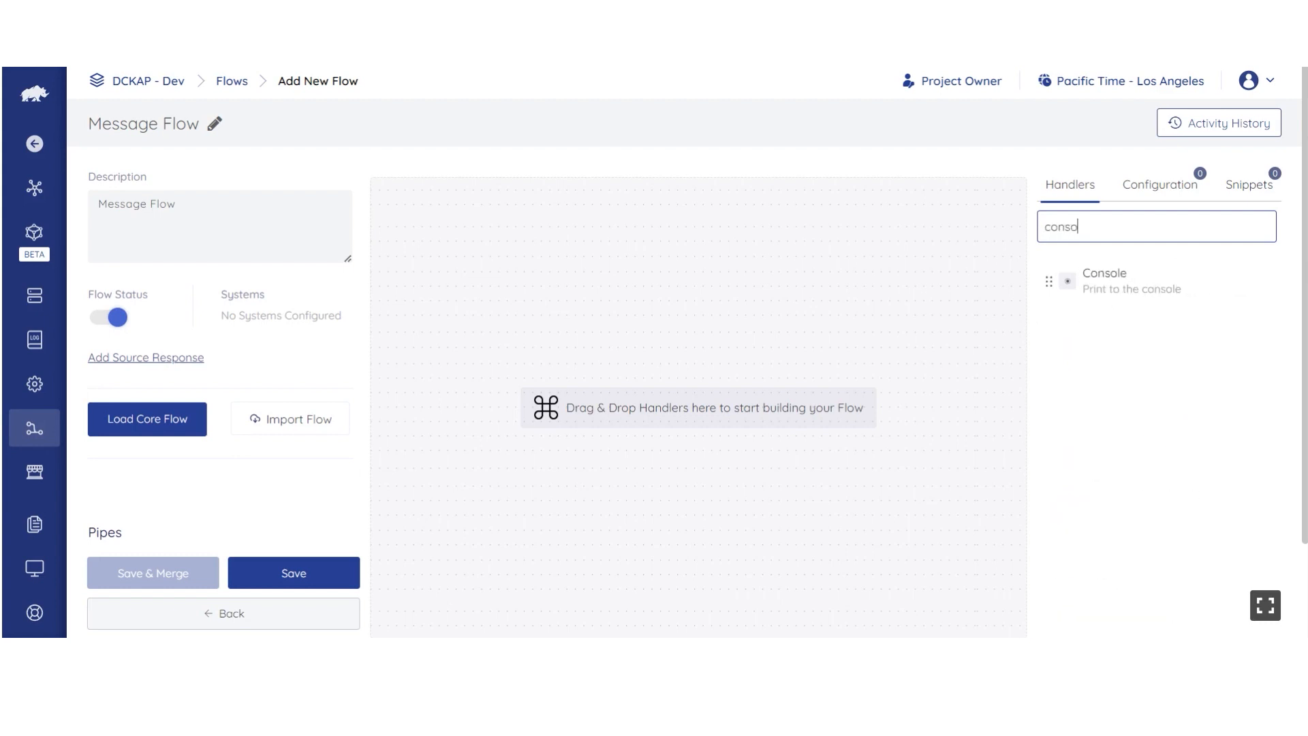
left_click(1141, 280)
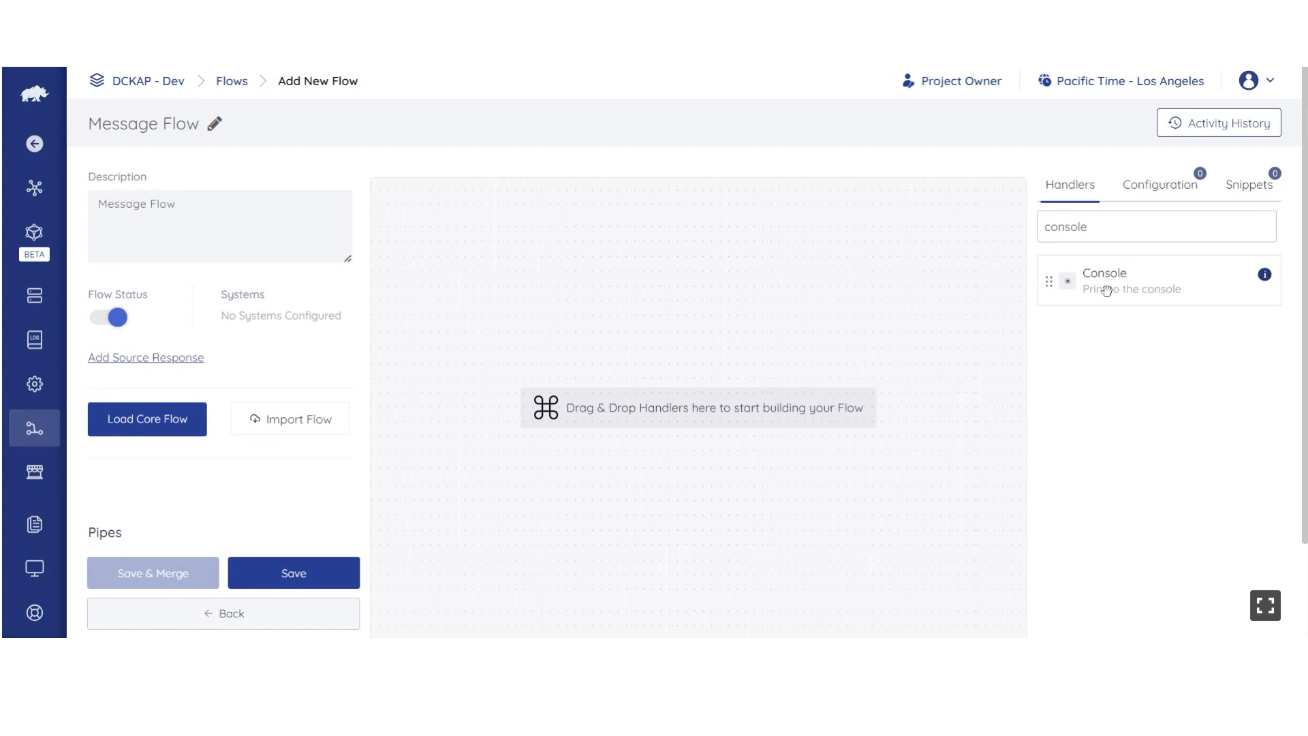
left_click_drag(1107, 291, 573, 231)
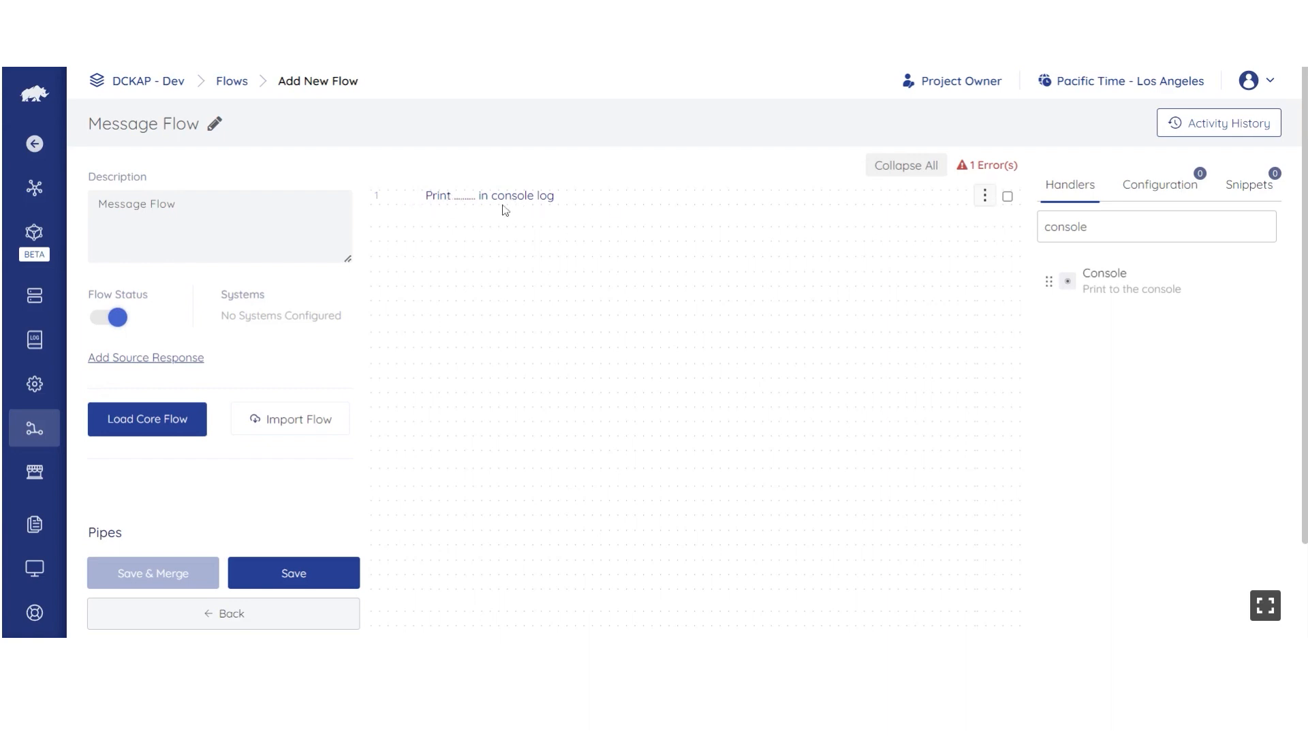
Step: Configure the Console step with String message type and text 'Test Message'
left_click(470, 203)
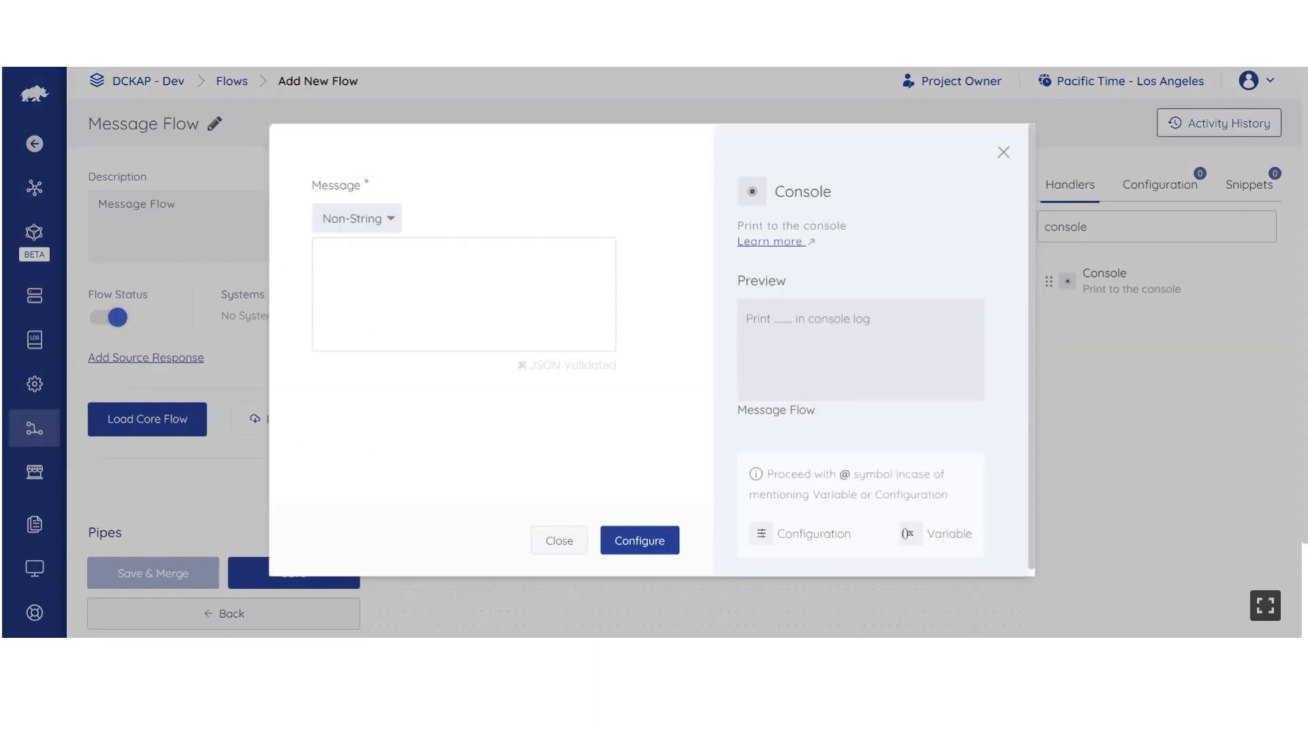
left_click(361, 232)
left_click(350, 248)
type("Test Message")
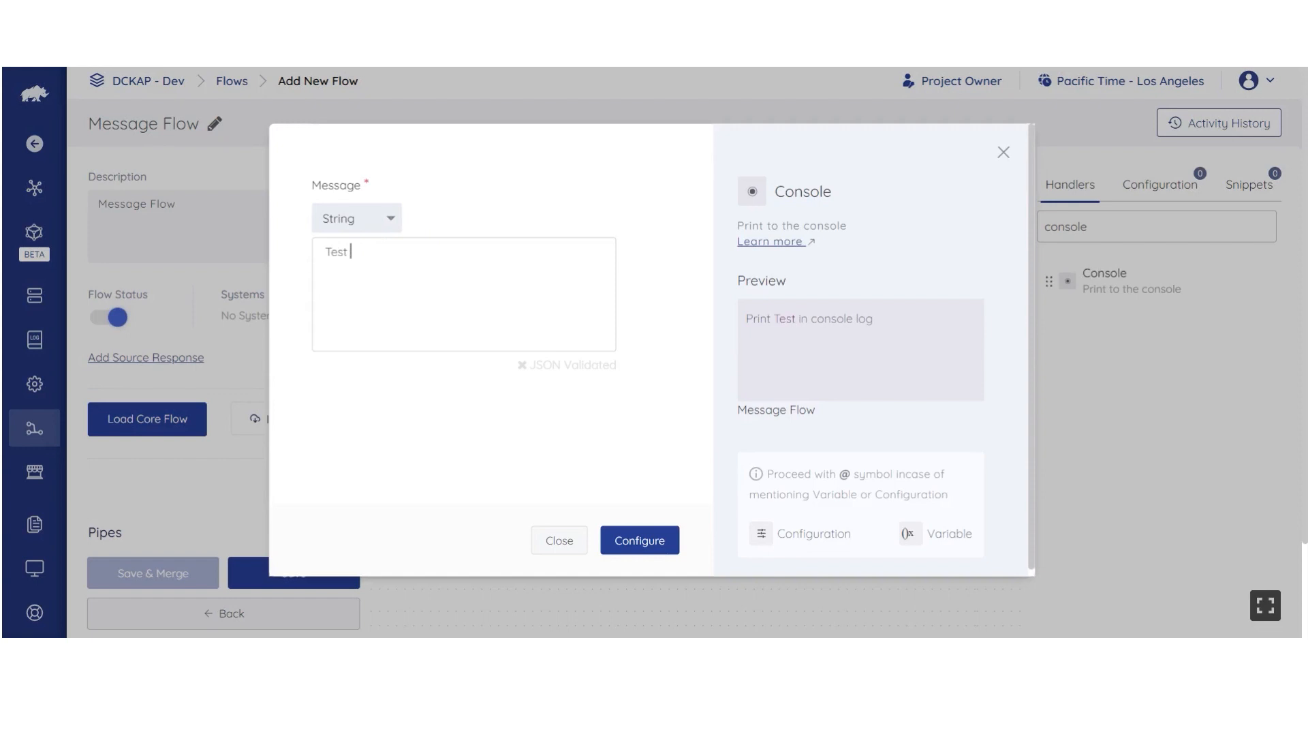
left_click(623, 543)
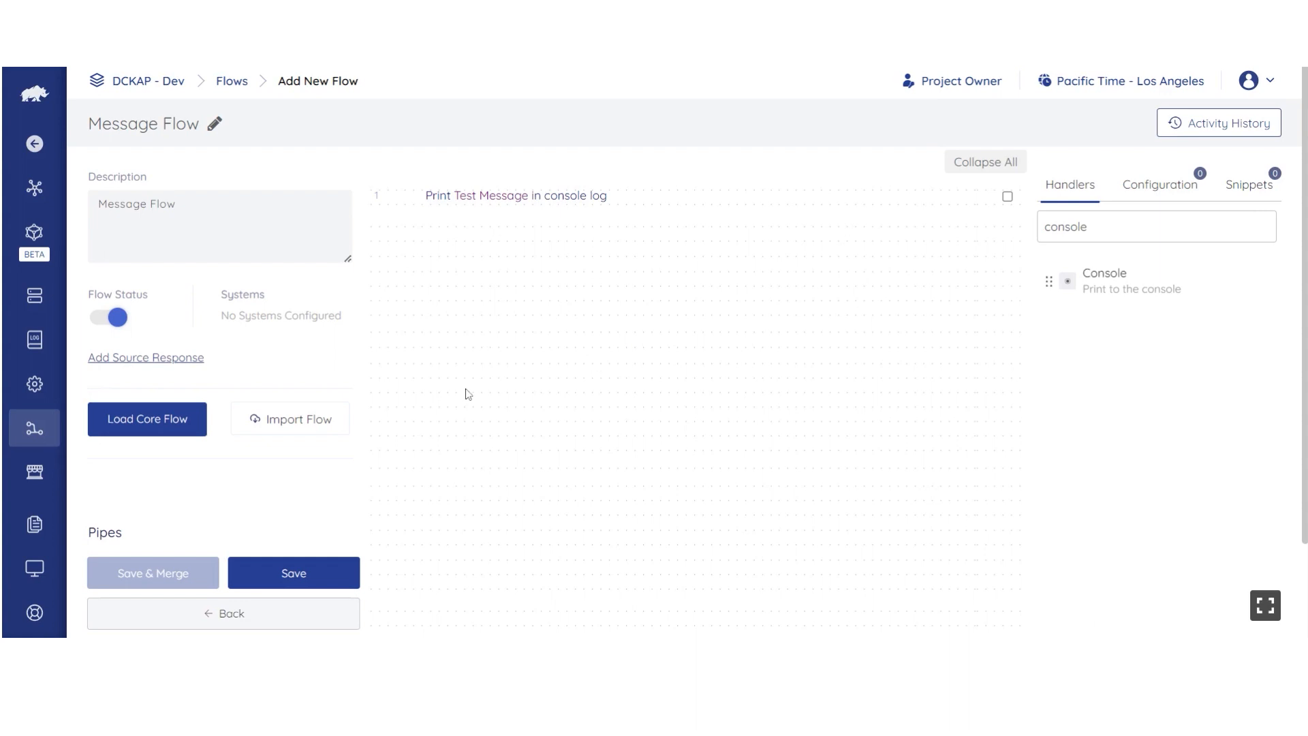
Step: Save Message Flow, return to the Flows list, and go to the Integrations list
left_click(283, 574)
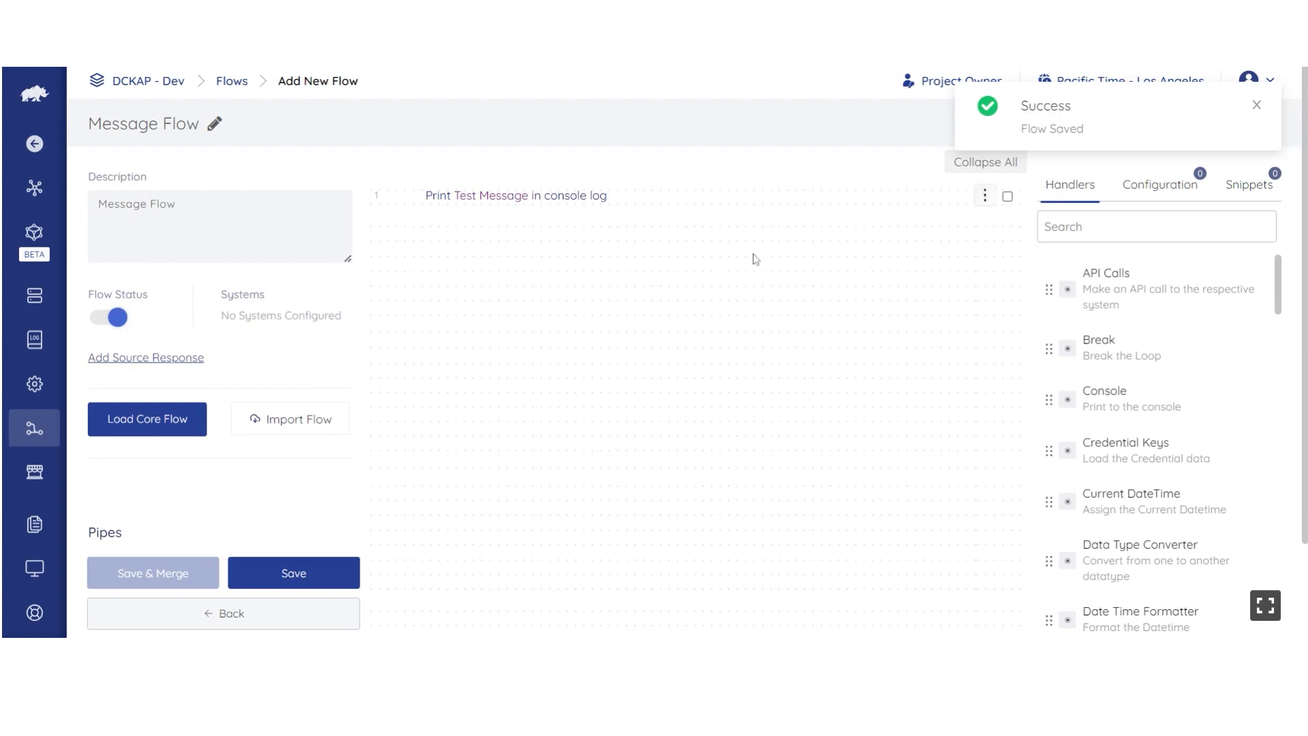
left_click(244, 617)
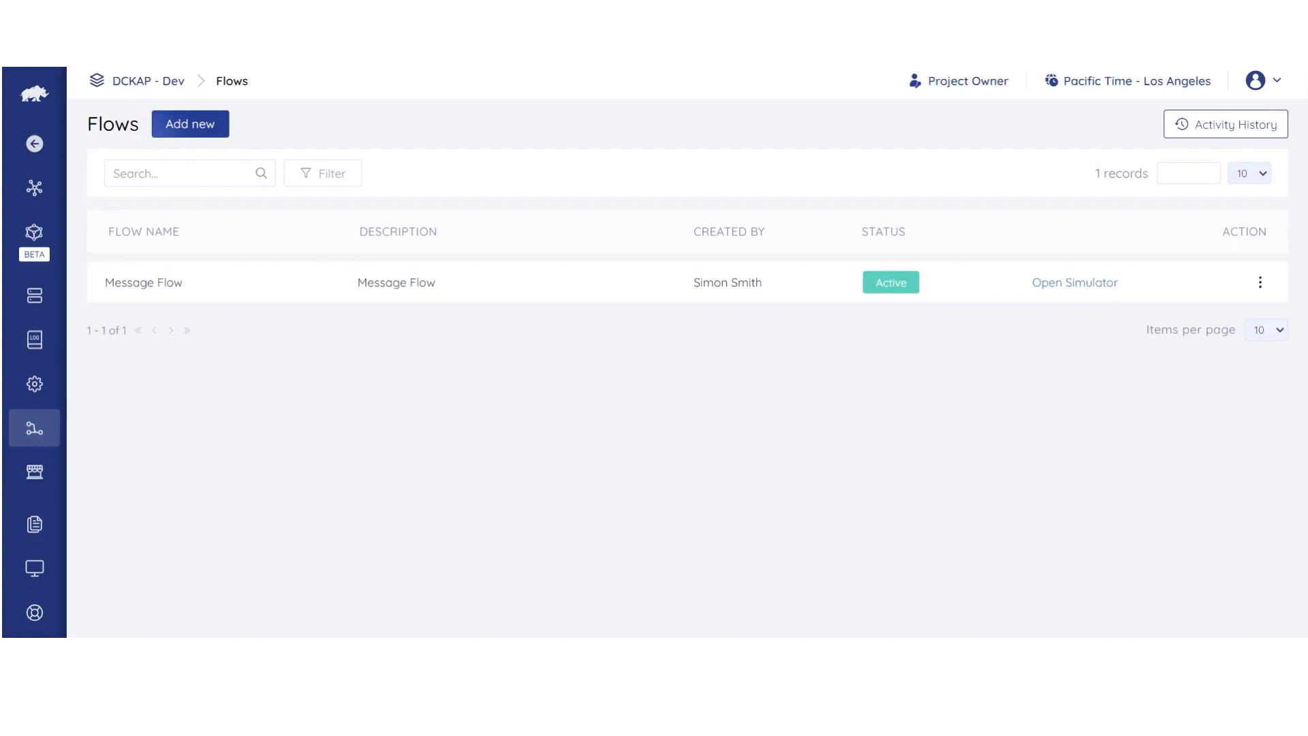
left_click(36, 194)
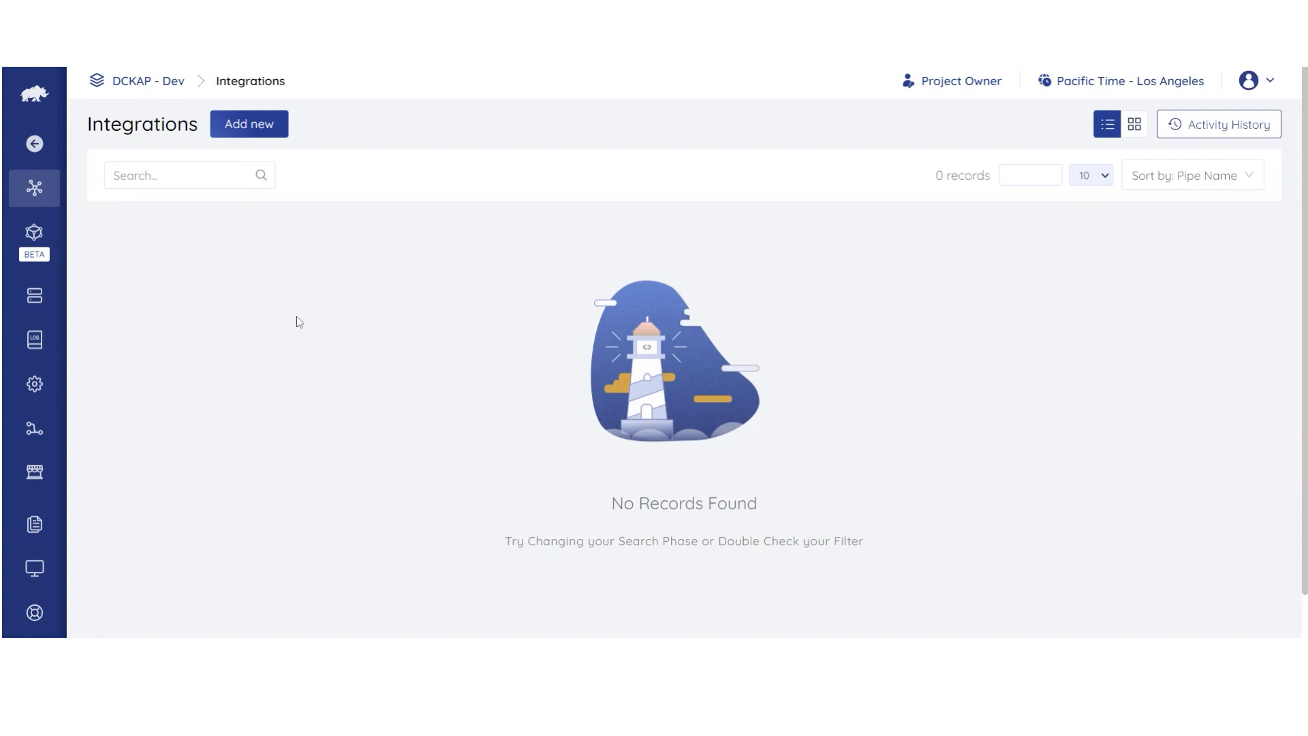
Step: Add a new pipe named 'Message Pipe' with pipe type Batch
left_click(250, 138)
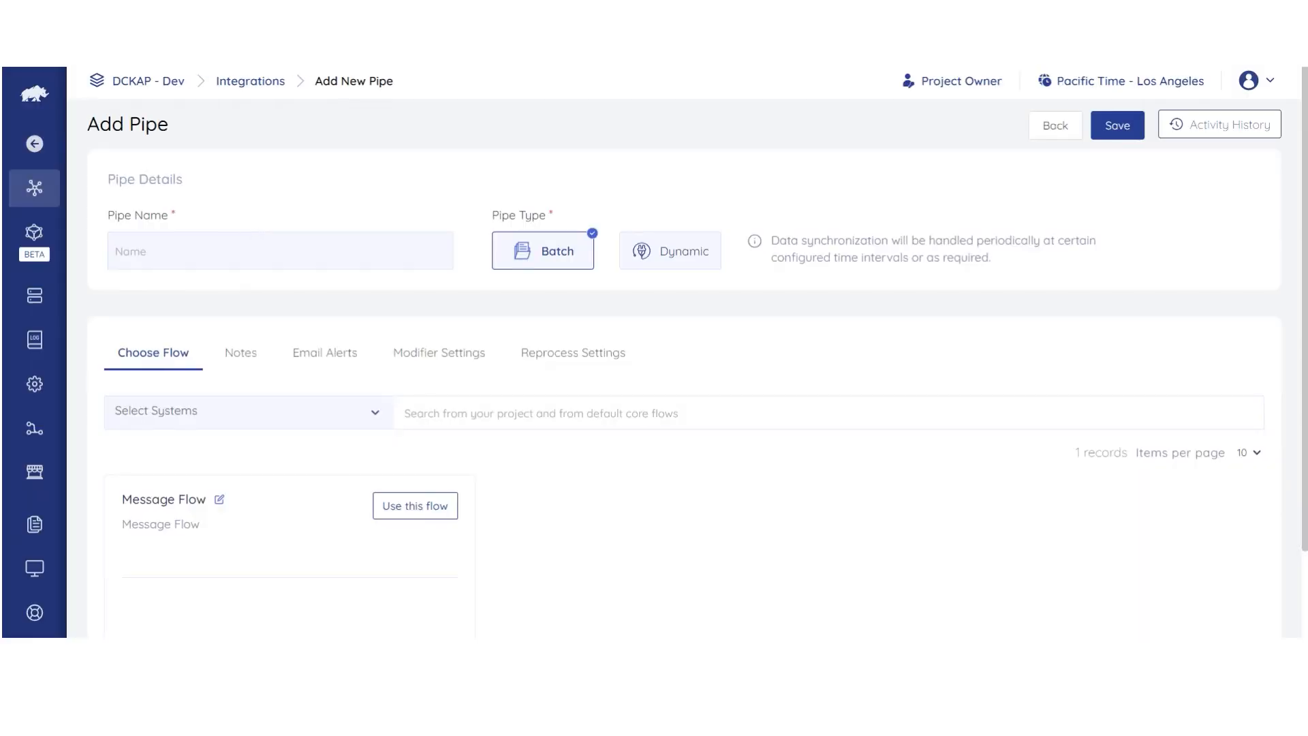
type("Message Pipe")
left_click(669, 258)
left_click(568, 259)
Step: Open the Select Systems list and close it without choosing any system
scroll(295, 502, "down", 2)
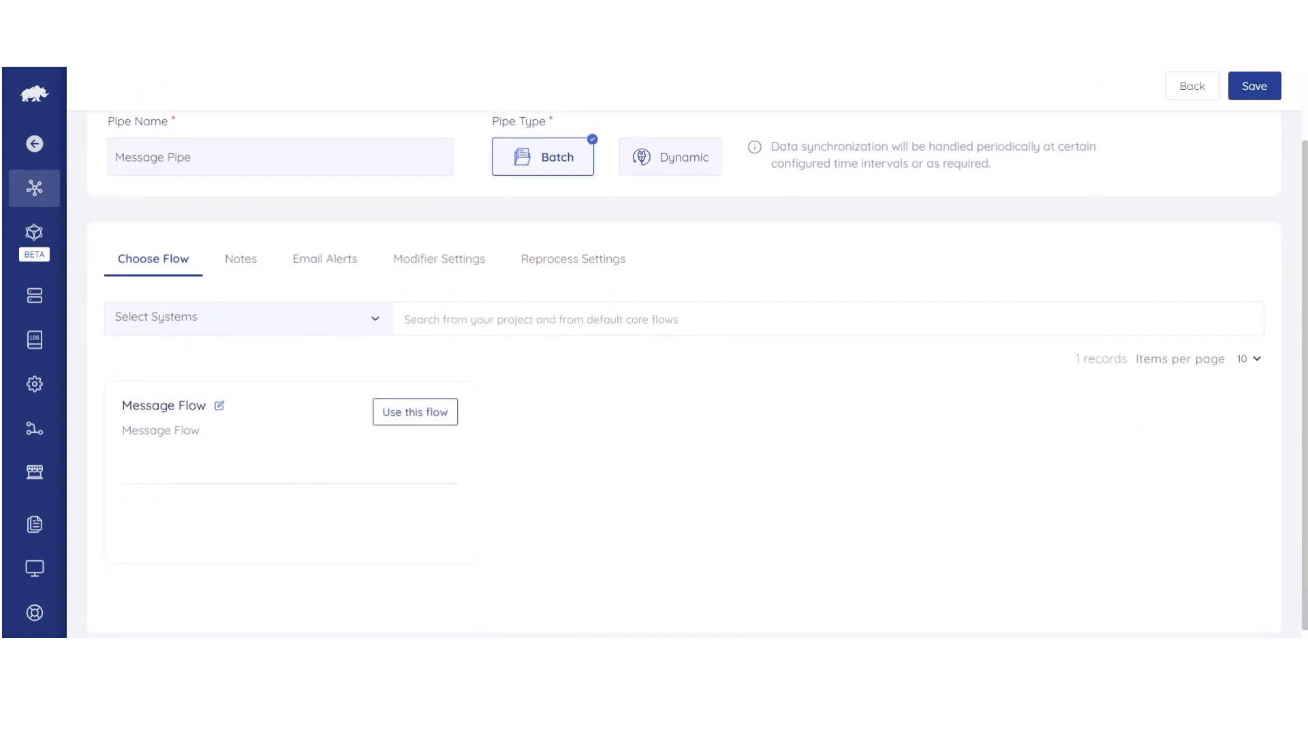
left_click(341, 328)
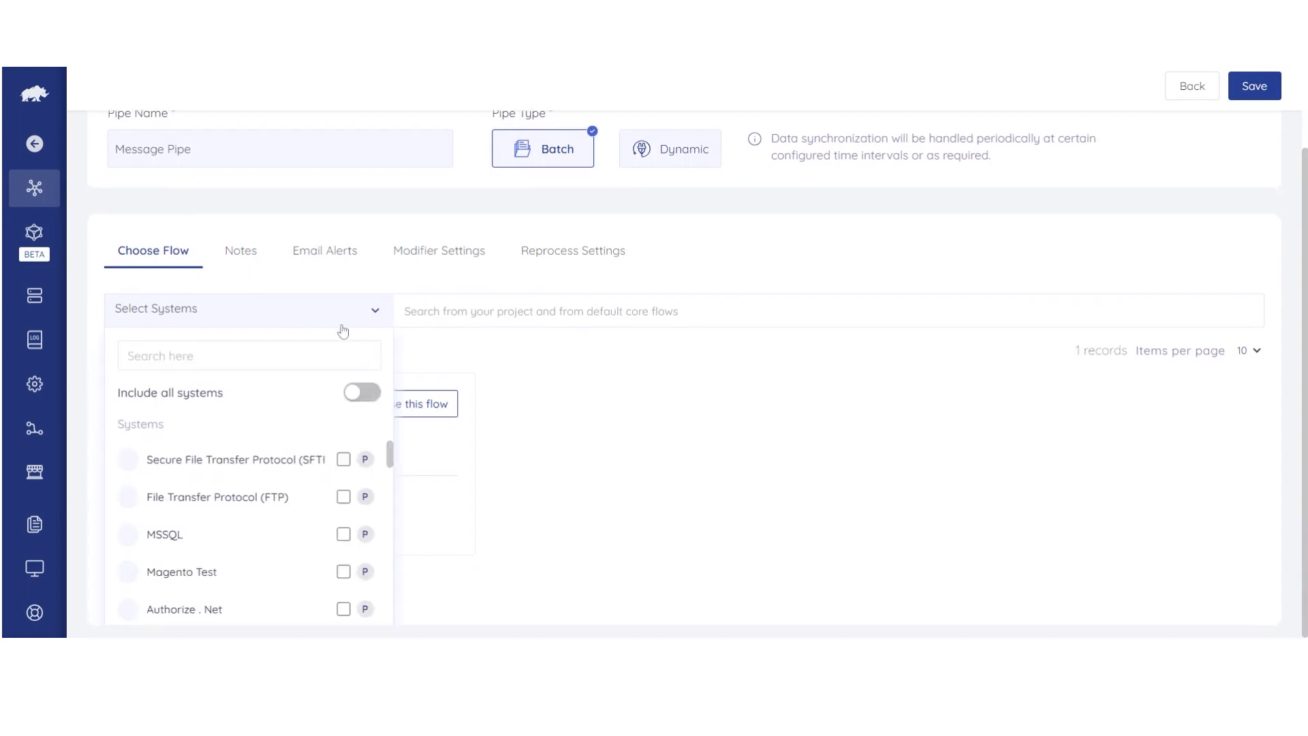
left_click(376, 314)
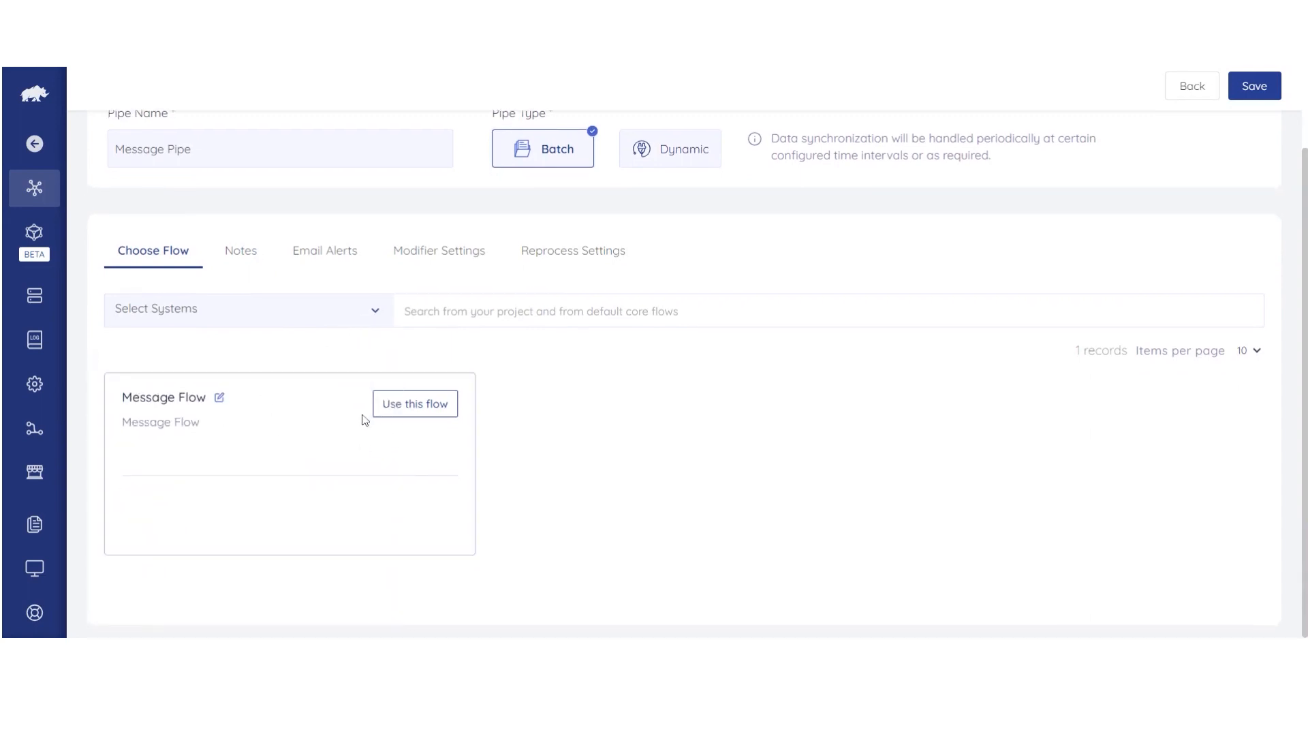
Step: Attach Message Flow to the pipe and review its Notes and Email Alerts
left_click(410, 423)
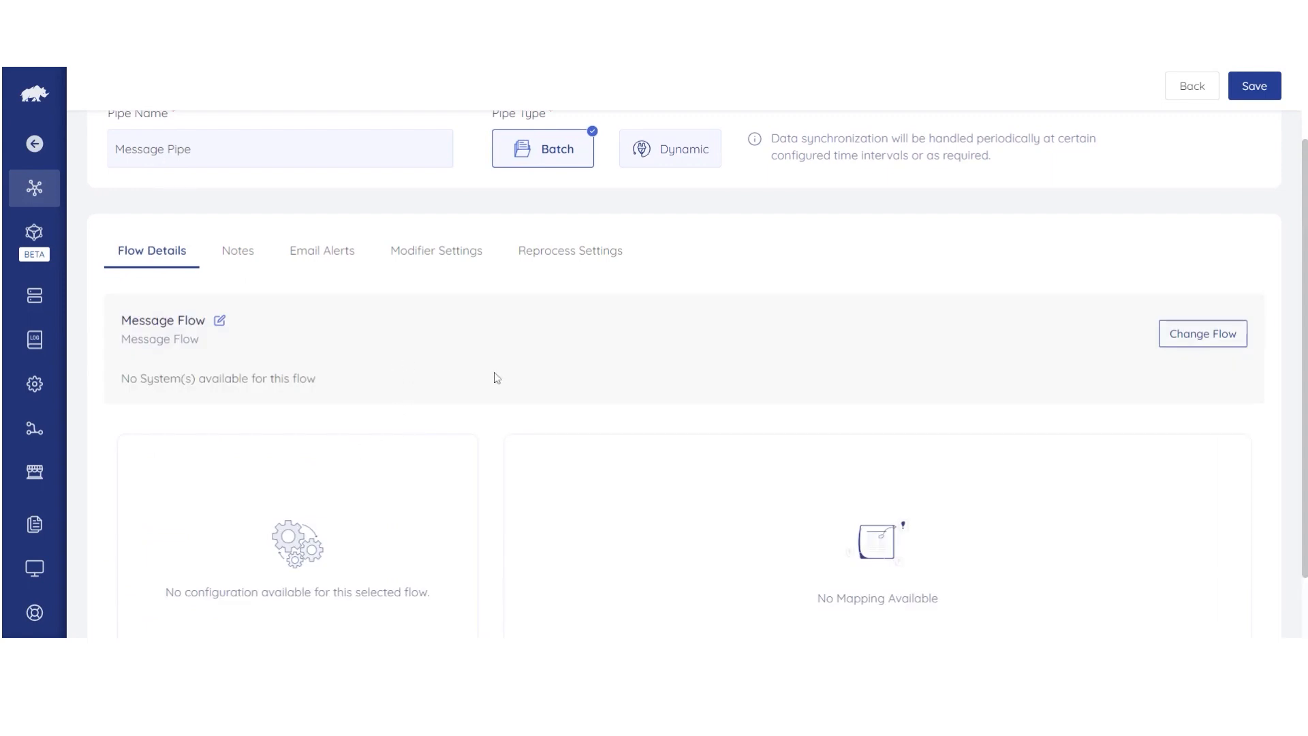
scroll(496, 377, "up", 3)
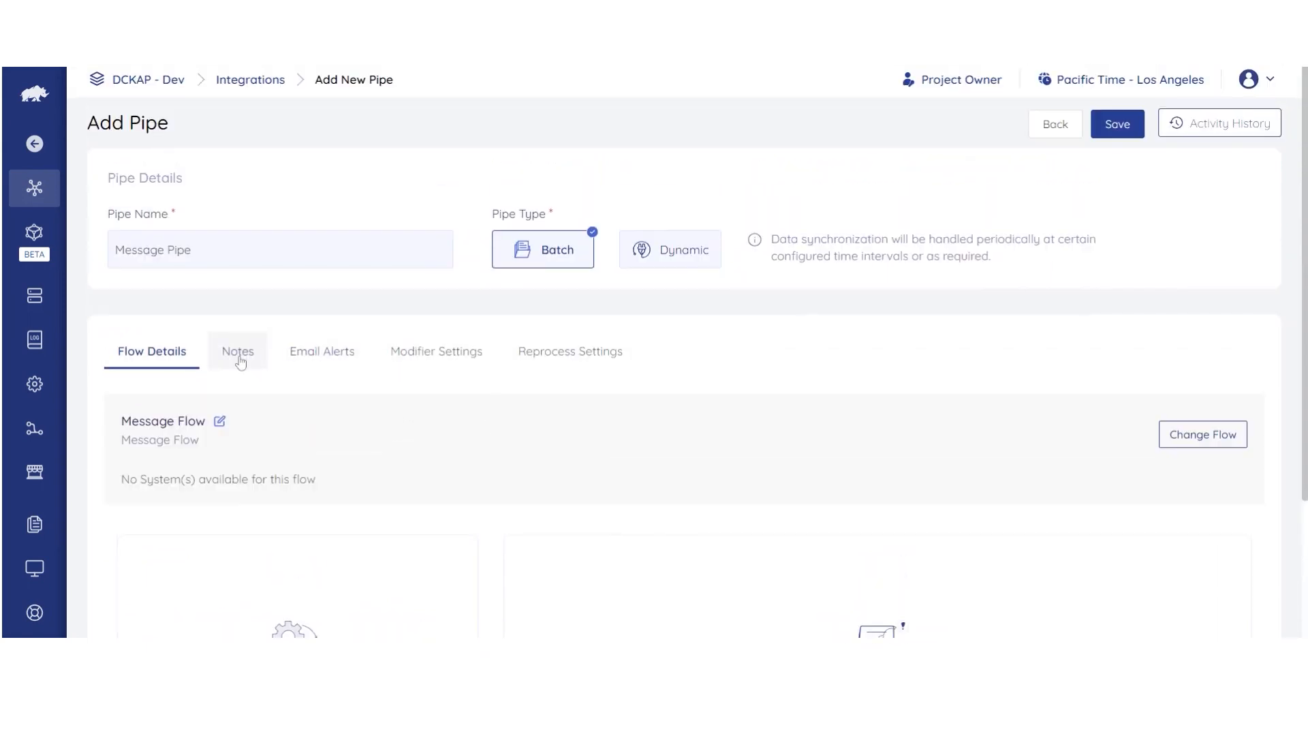
left_click(238, 354)
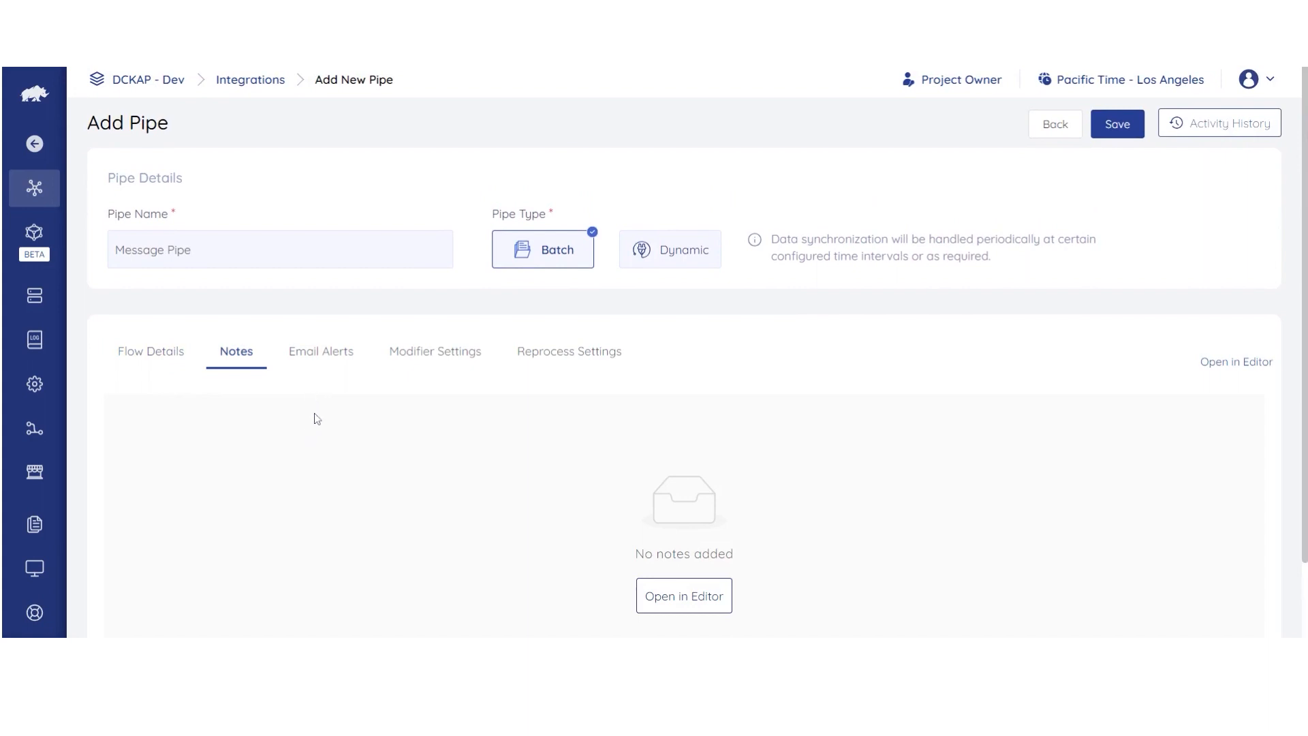
scroll(331, 440, "down", 1)
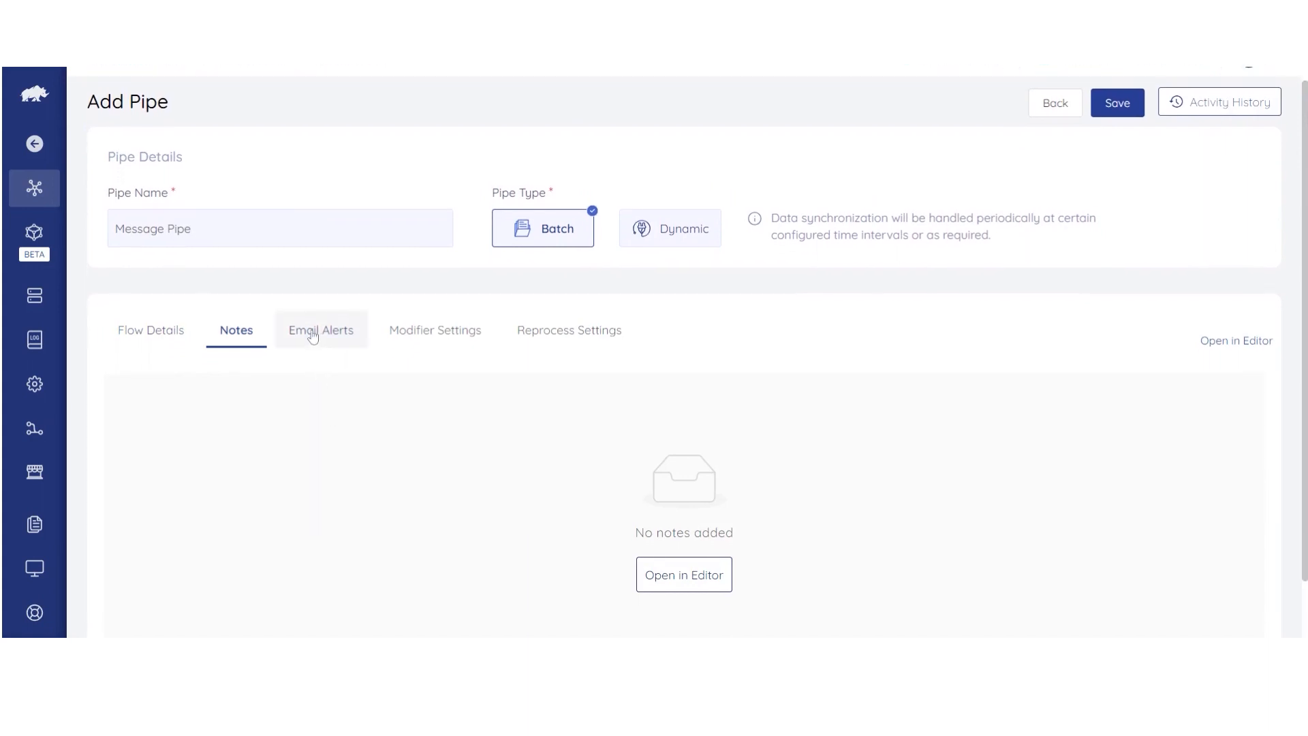
left_click(313, 334)
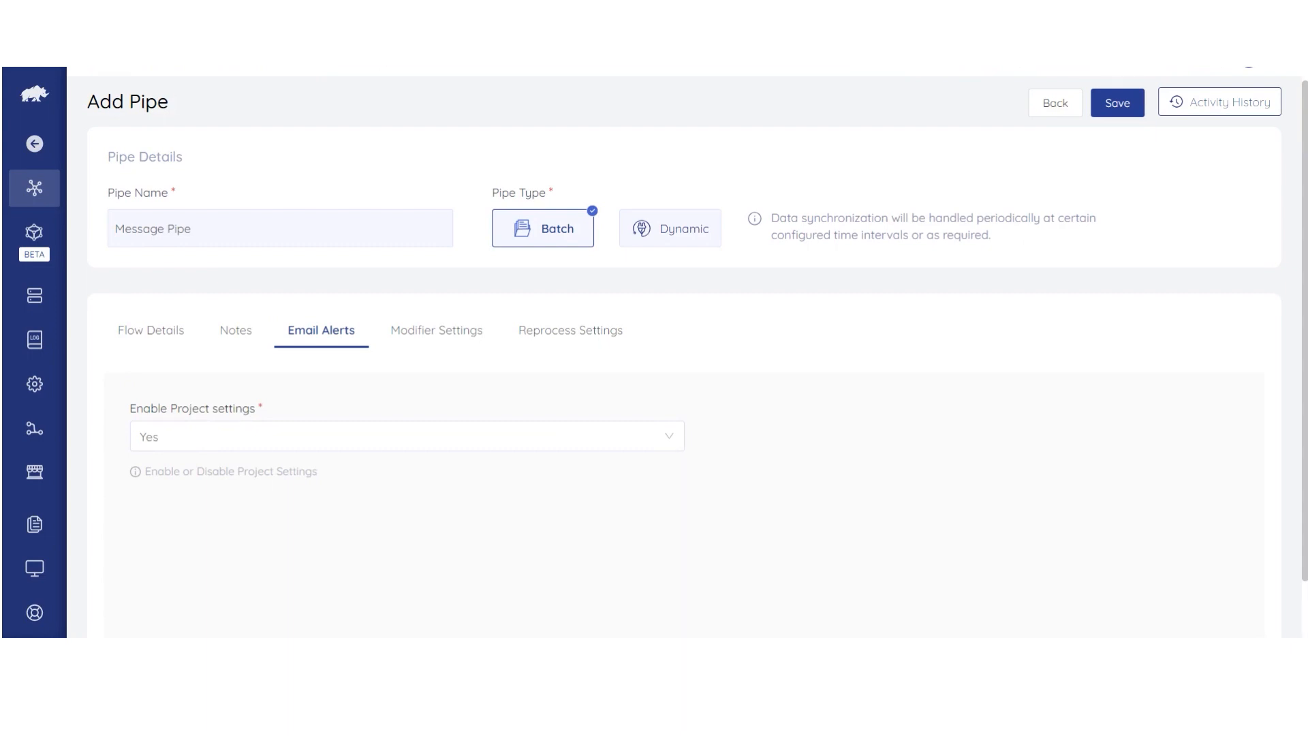
Step: Keep modifier version v2(Latest) and Detailed Logs Reprocessing at No
left_click(411, 335)
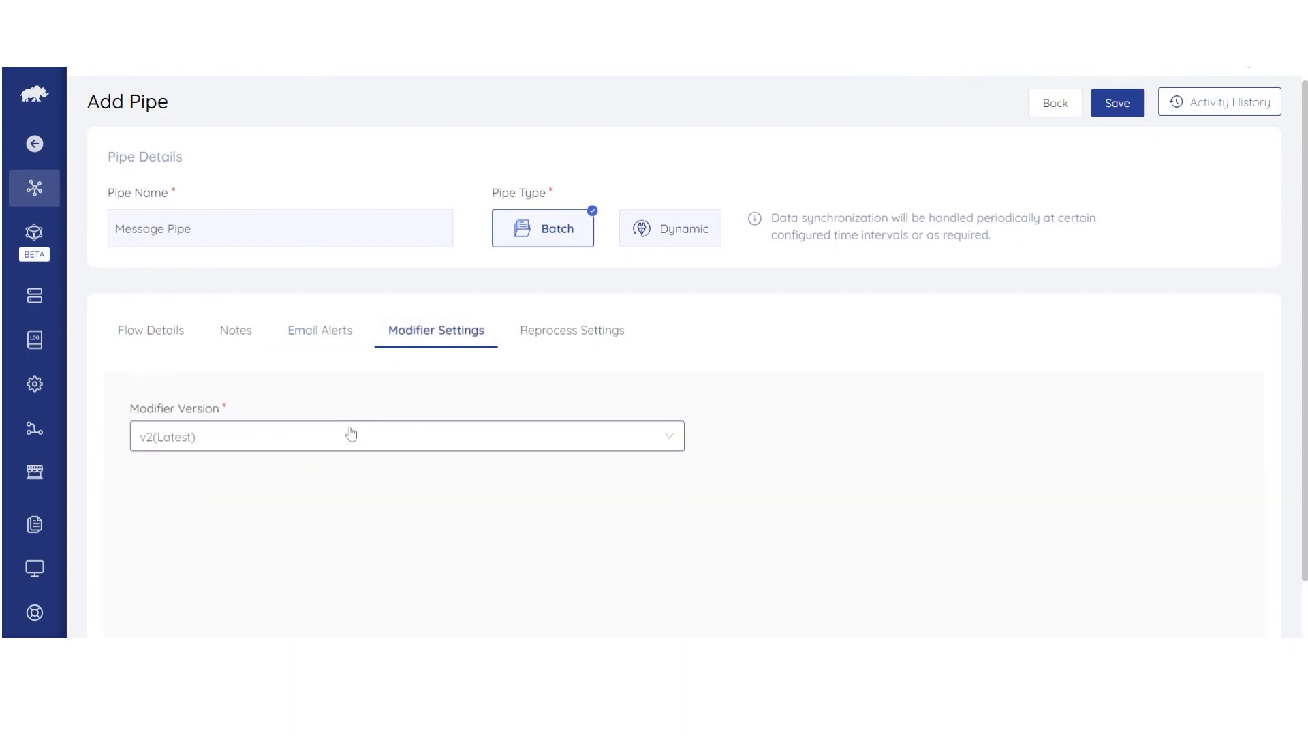
left_click(479, 444)
left_click(480, 449)
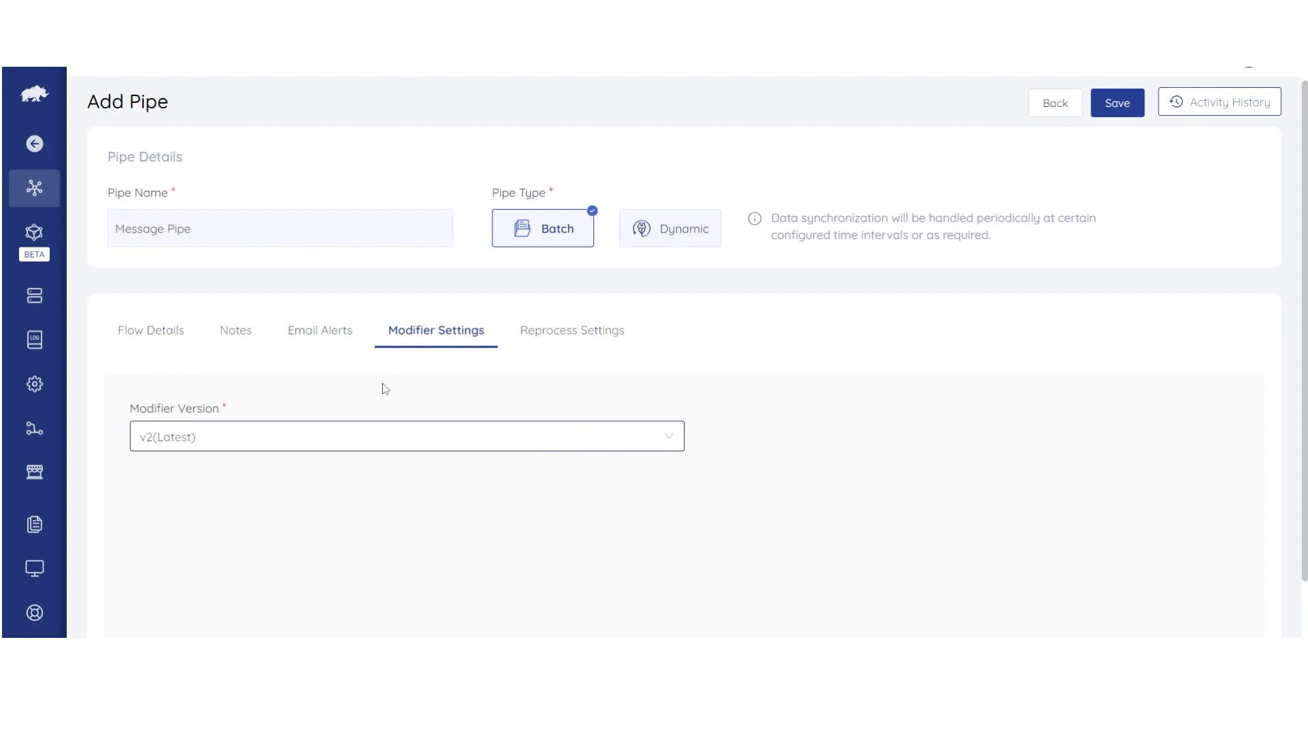
left_click(572, 331)
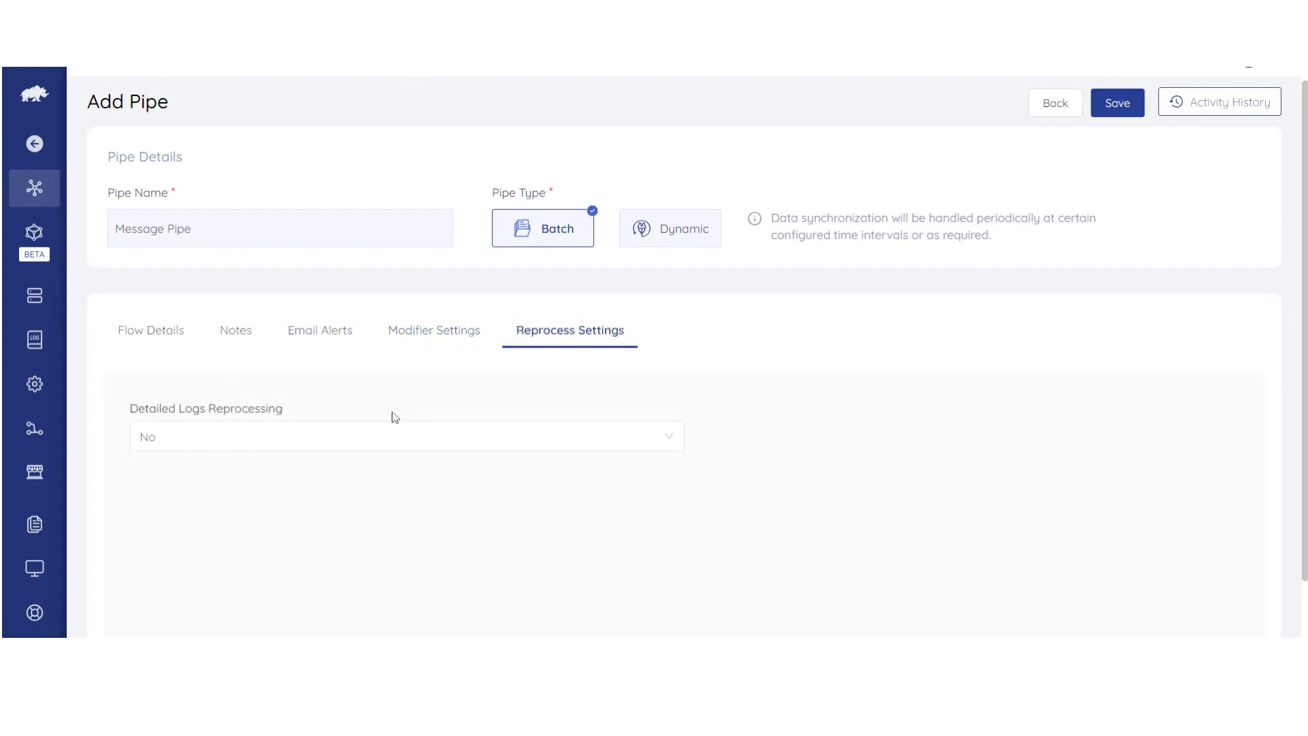
left_click(301, 445)
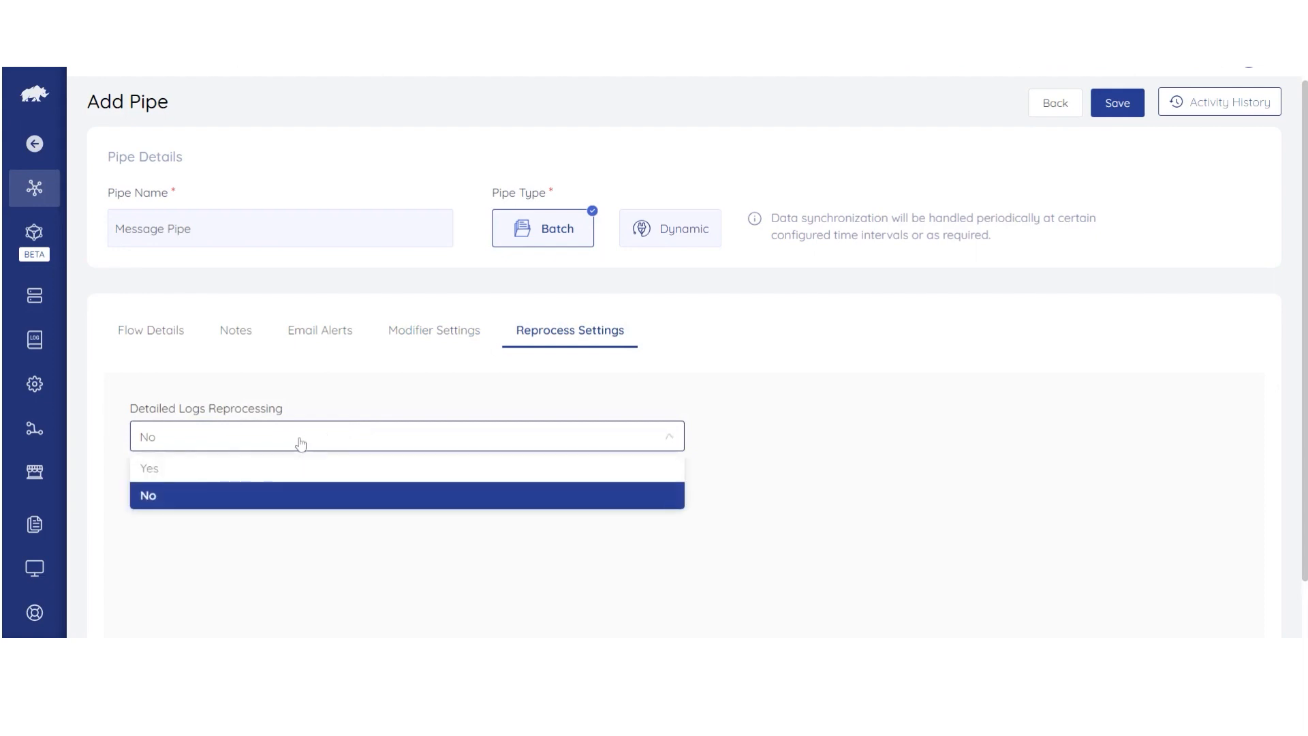
left_click(345, 404)
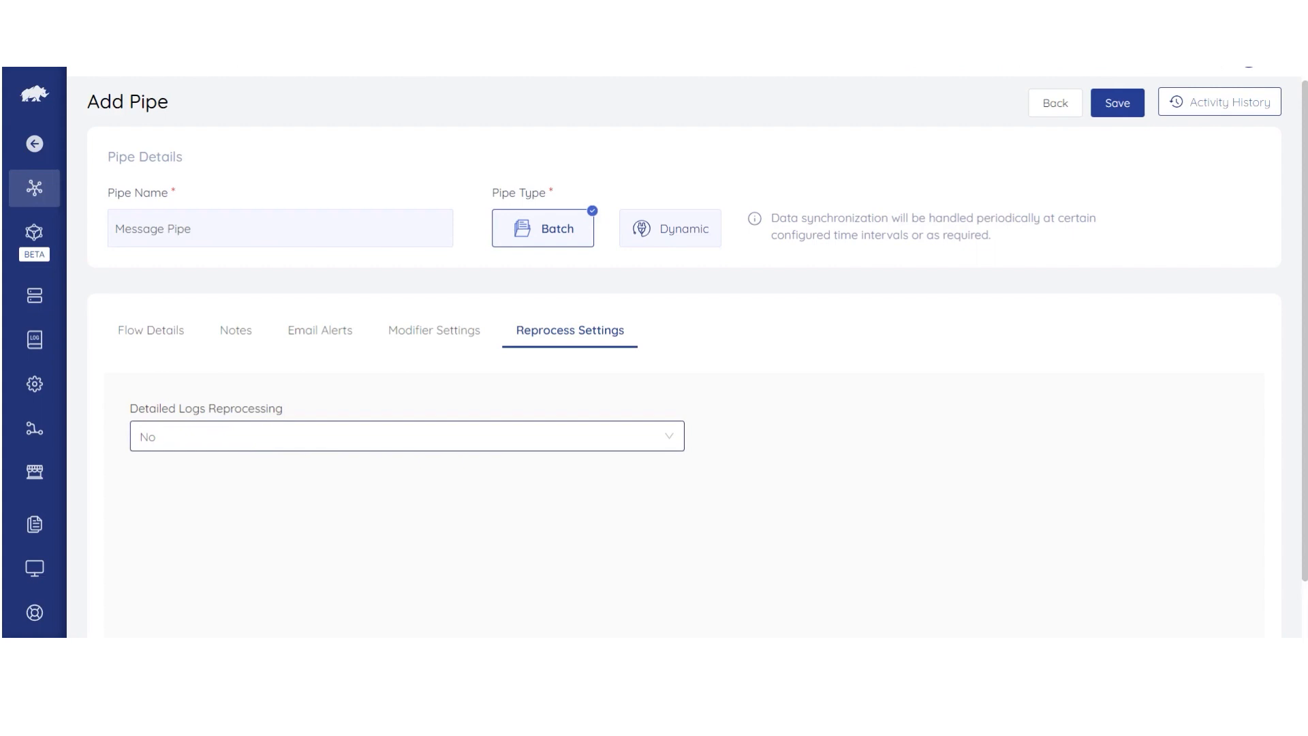
Step: Go back to Flow Details and save Message Pipe to the Integrations list
left_click(151, 331)
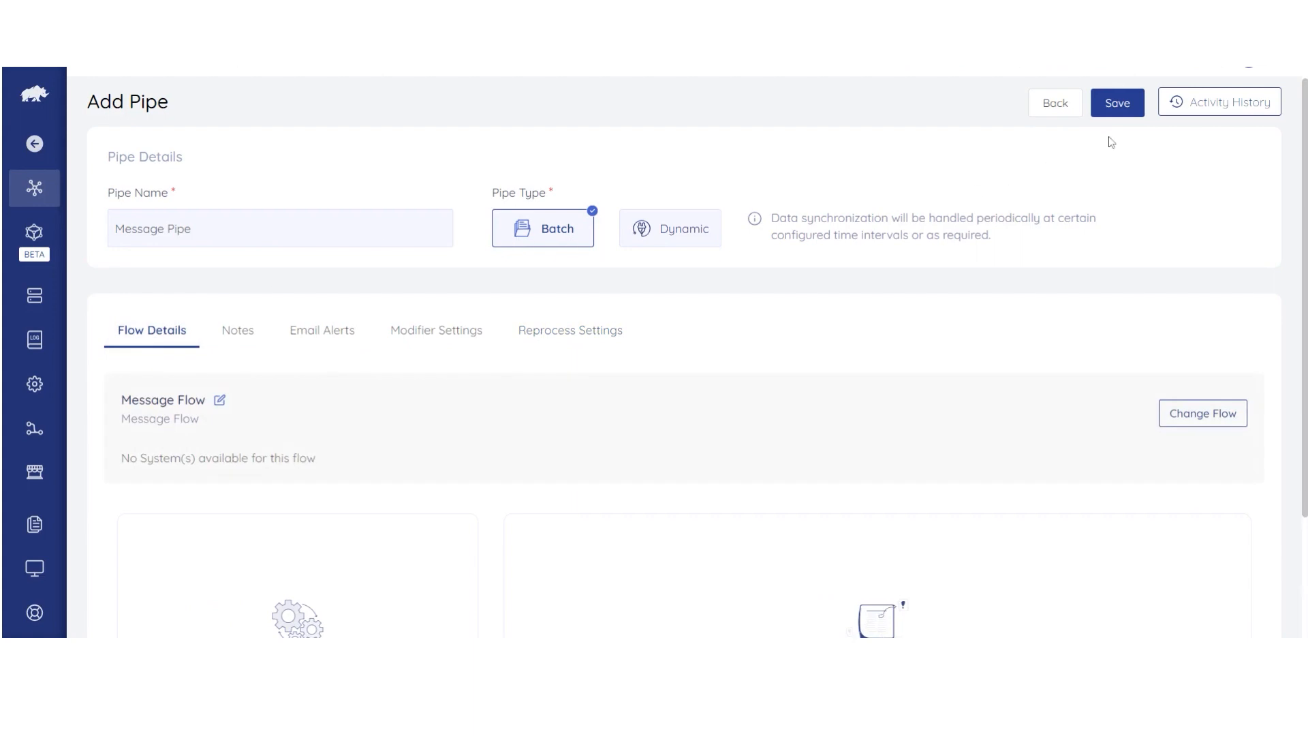
left_click(1116, 109)
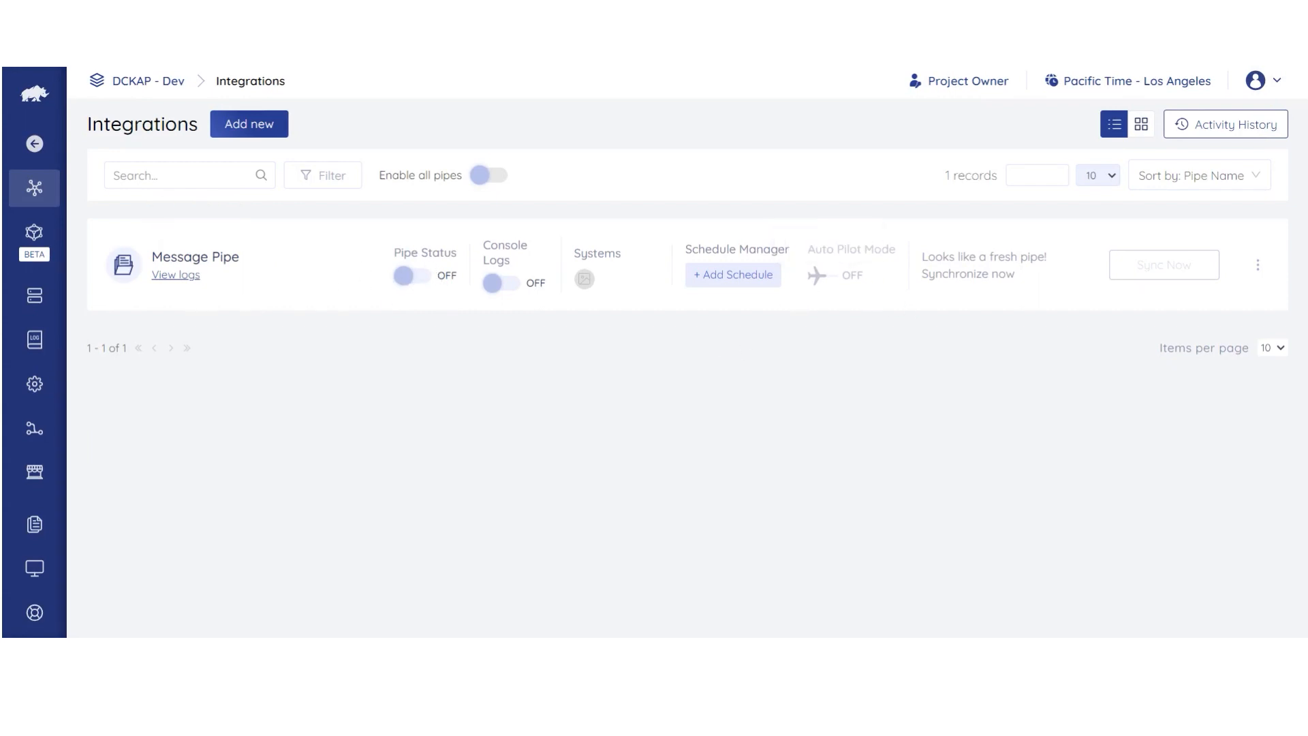
Step: Turn Message Pipe's status ON and start a manual sync
left_click(421, 281)
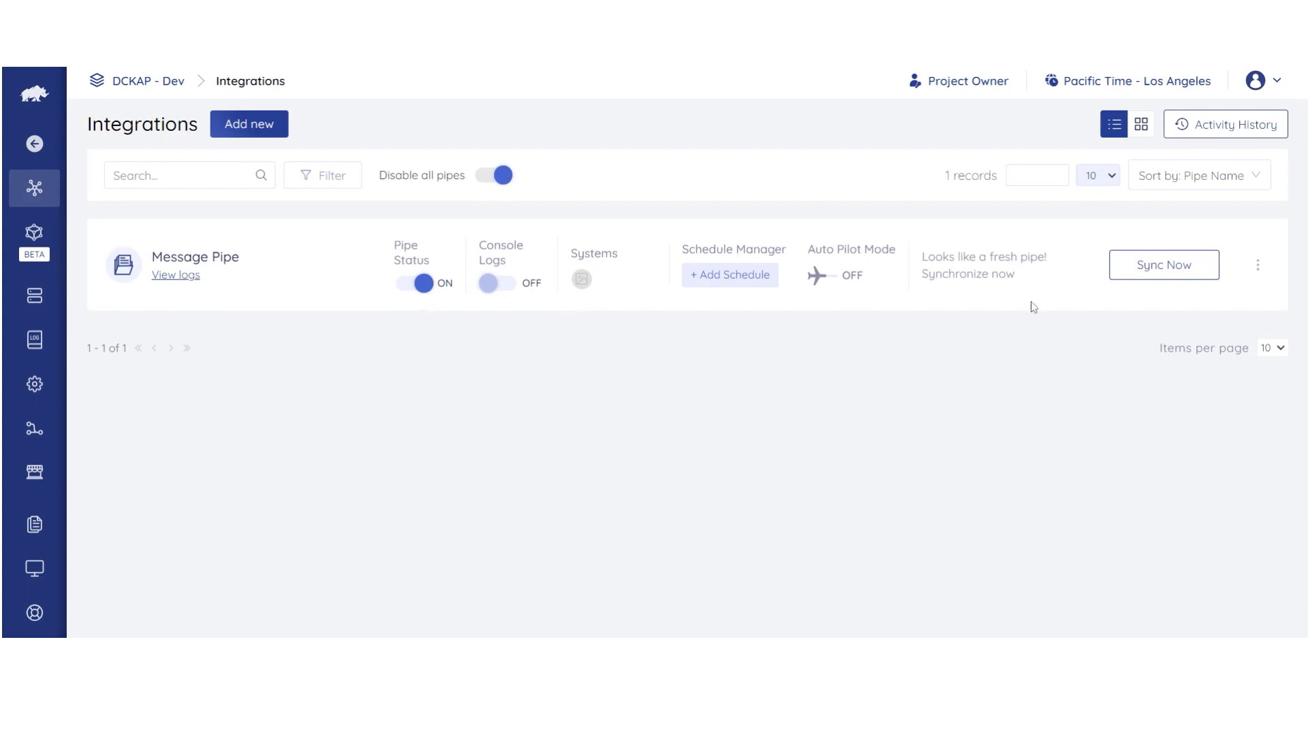
left_click(1143, 276)
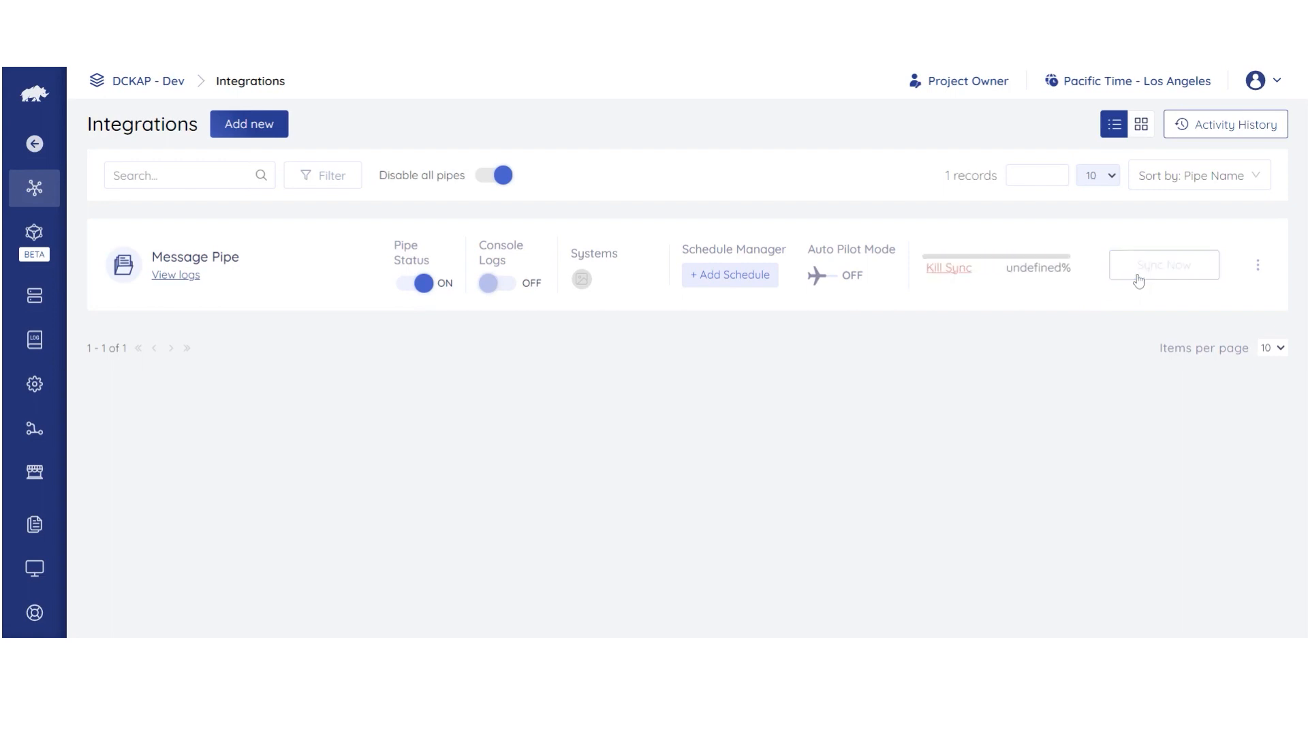